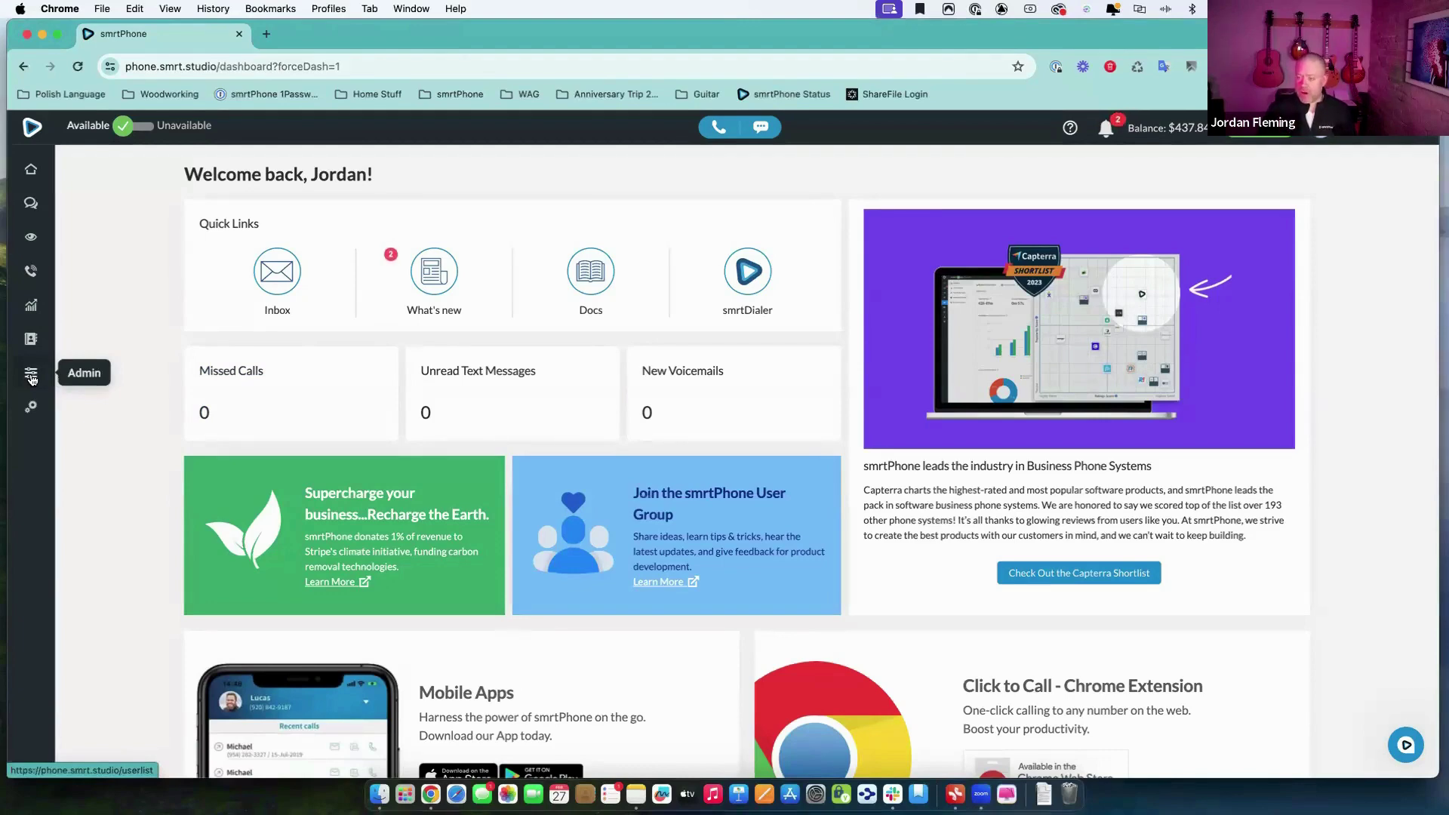
# Open the Call Flows page in the admin area and sort the flows by the Preview column.
pyautogui.click(31, 377)
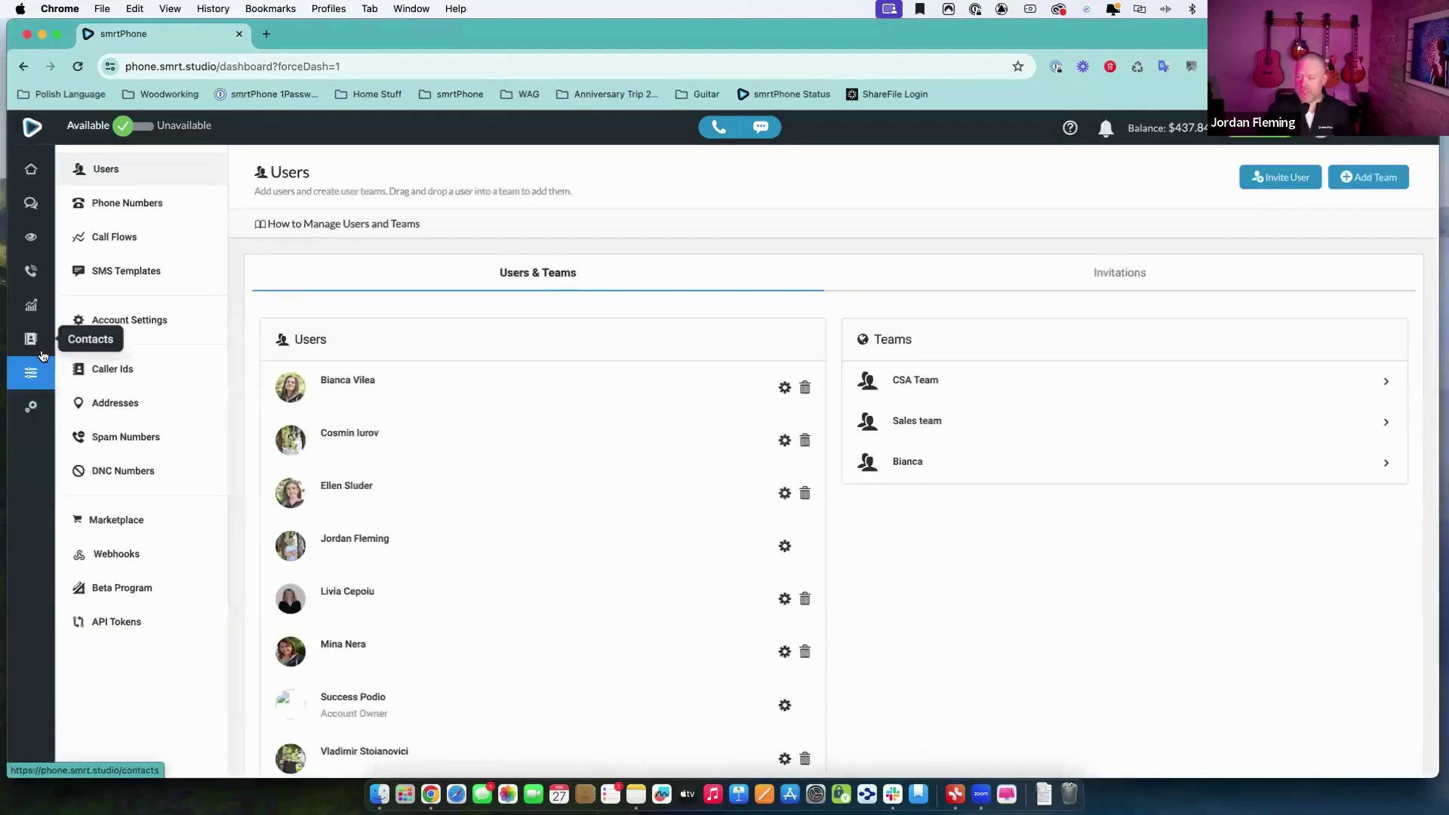
pyautogui.click(110, 237)
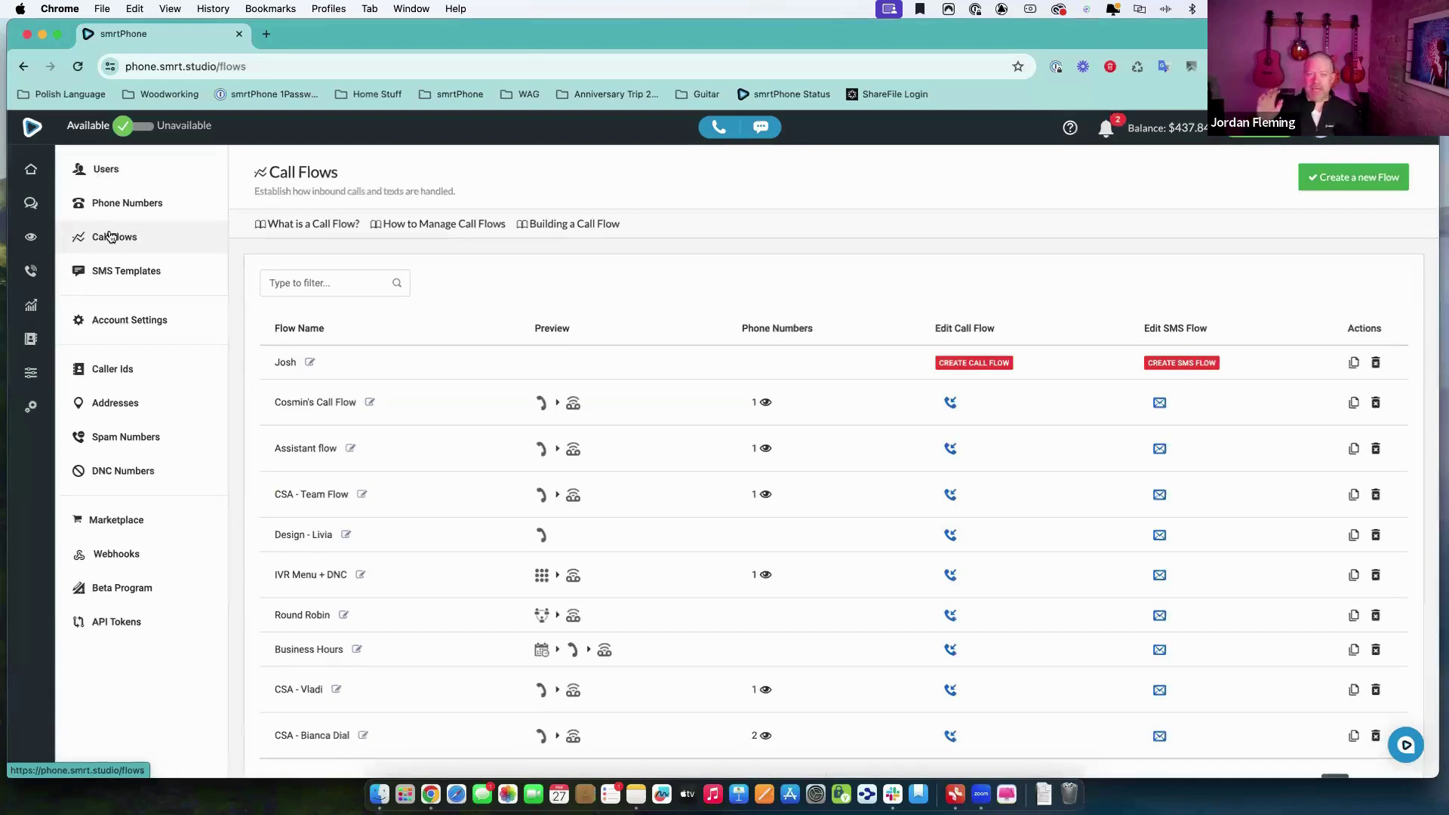
pyautogui.click(636, 317)
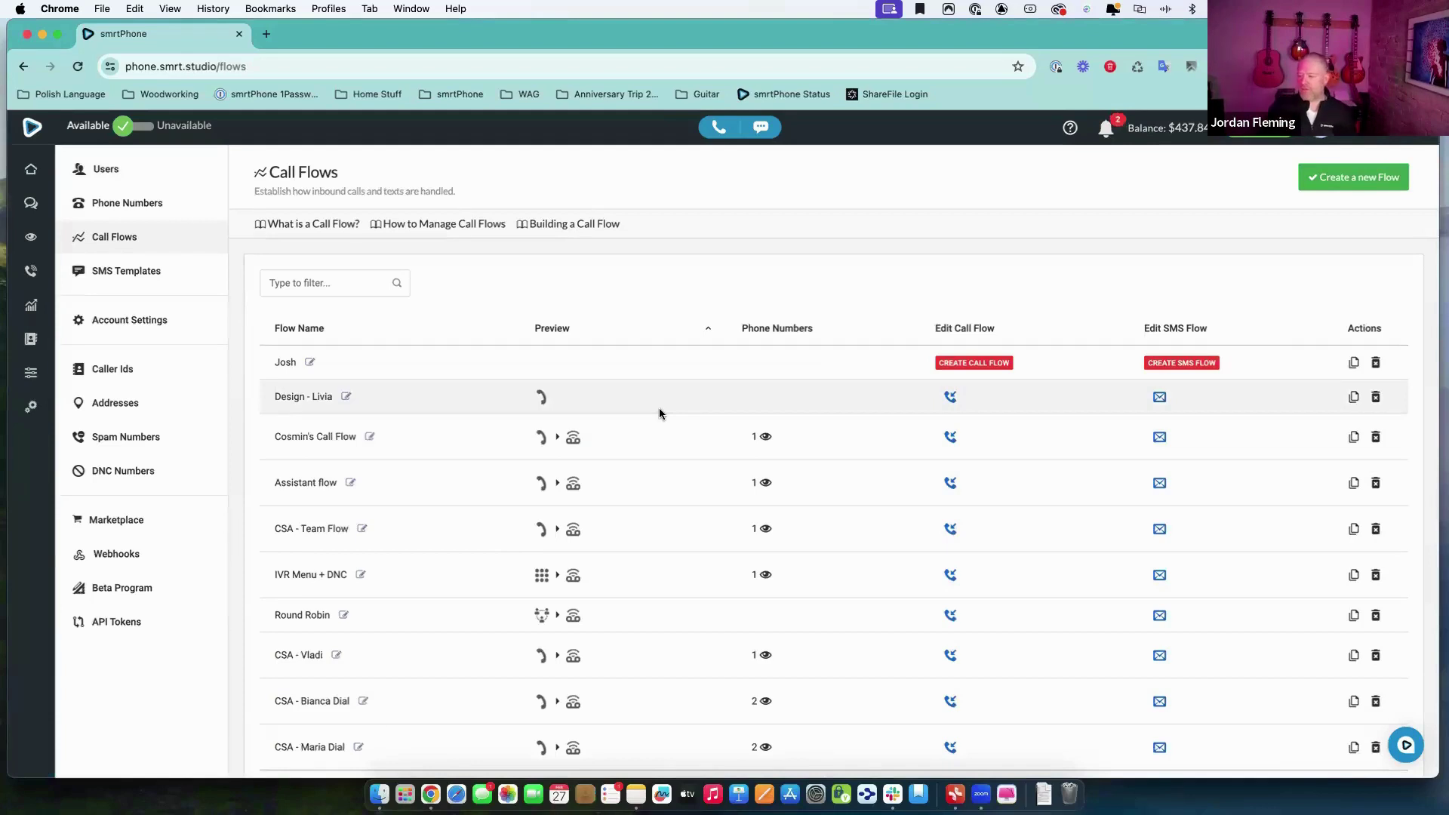
# Examine the call flows list, checking each flow's preview, assigned phone numbers, and call and SMS flow setup.
pyautogui.scroll(-3, 663, 441)
pyautogui.scroll(3, 663, 440)
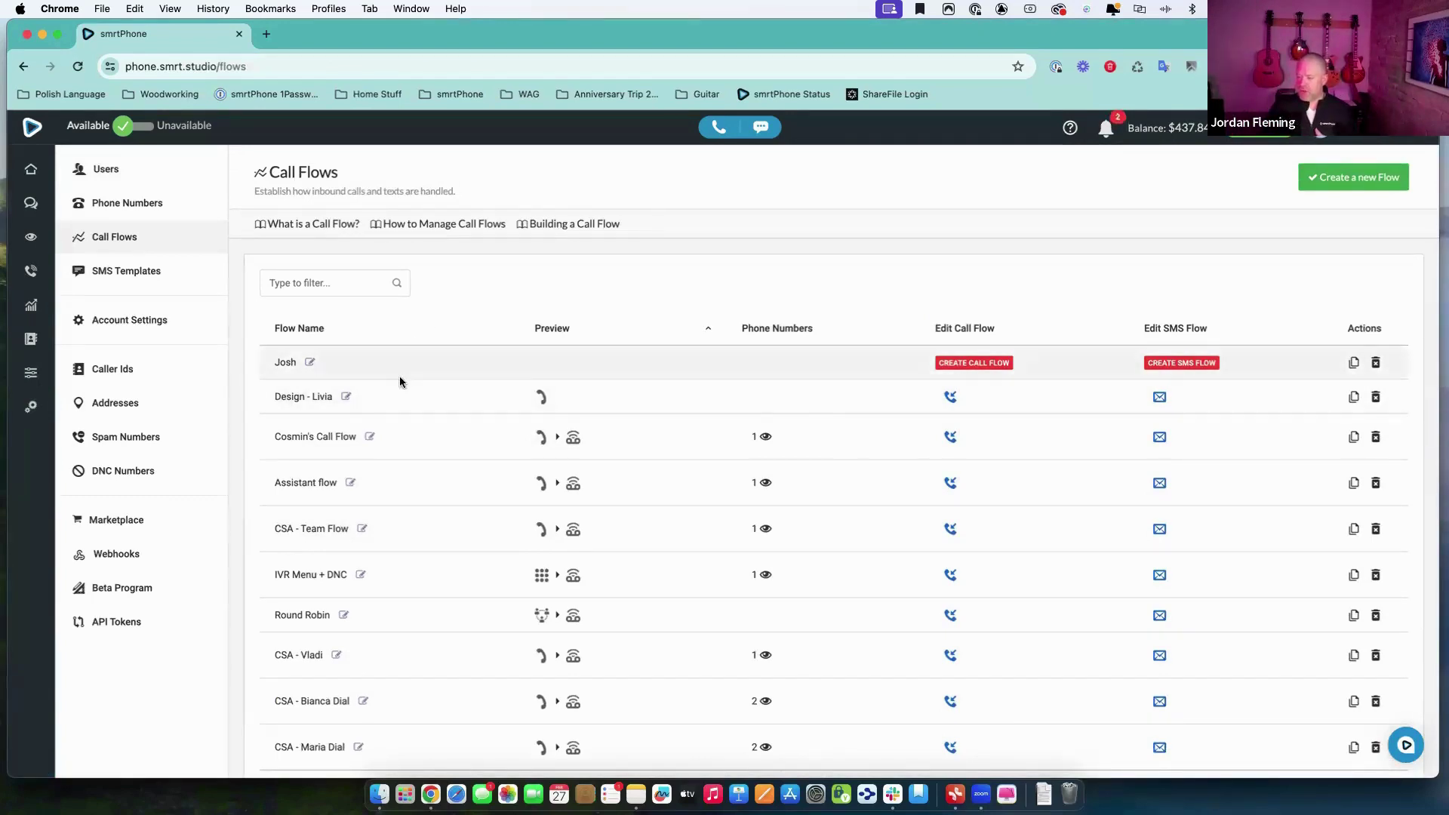
pyautogui.scroll(-1, 400, 382)
pyautogui.scroll(-1, 400, 382)
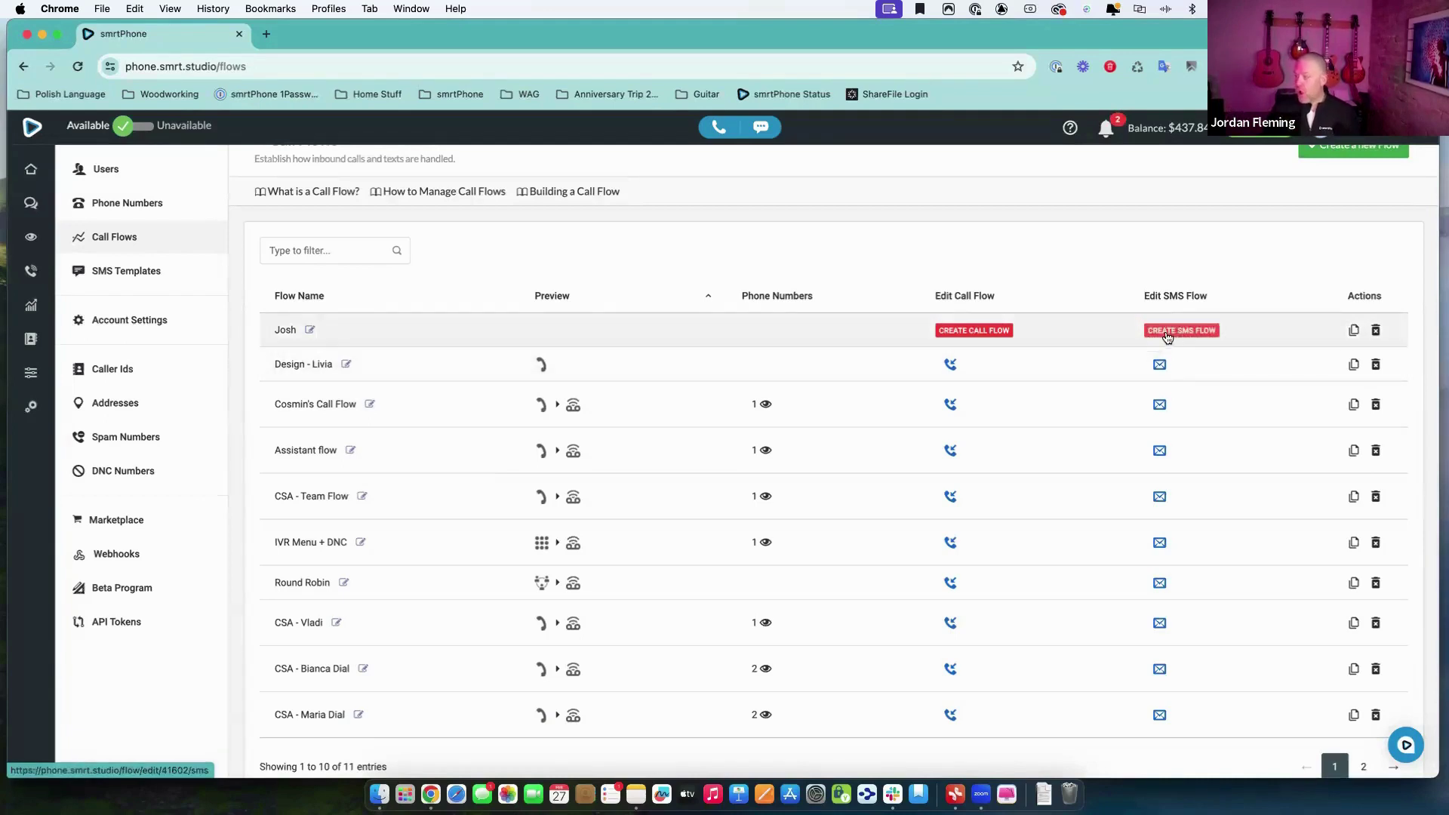
pyautogui.scroll(-2, 1159, 468)
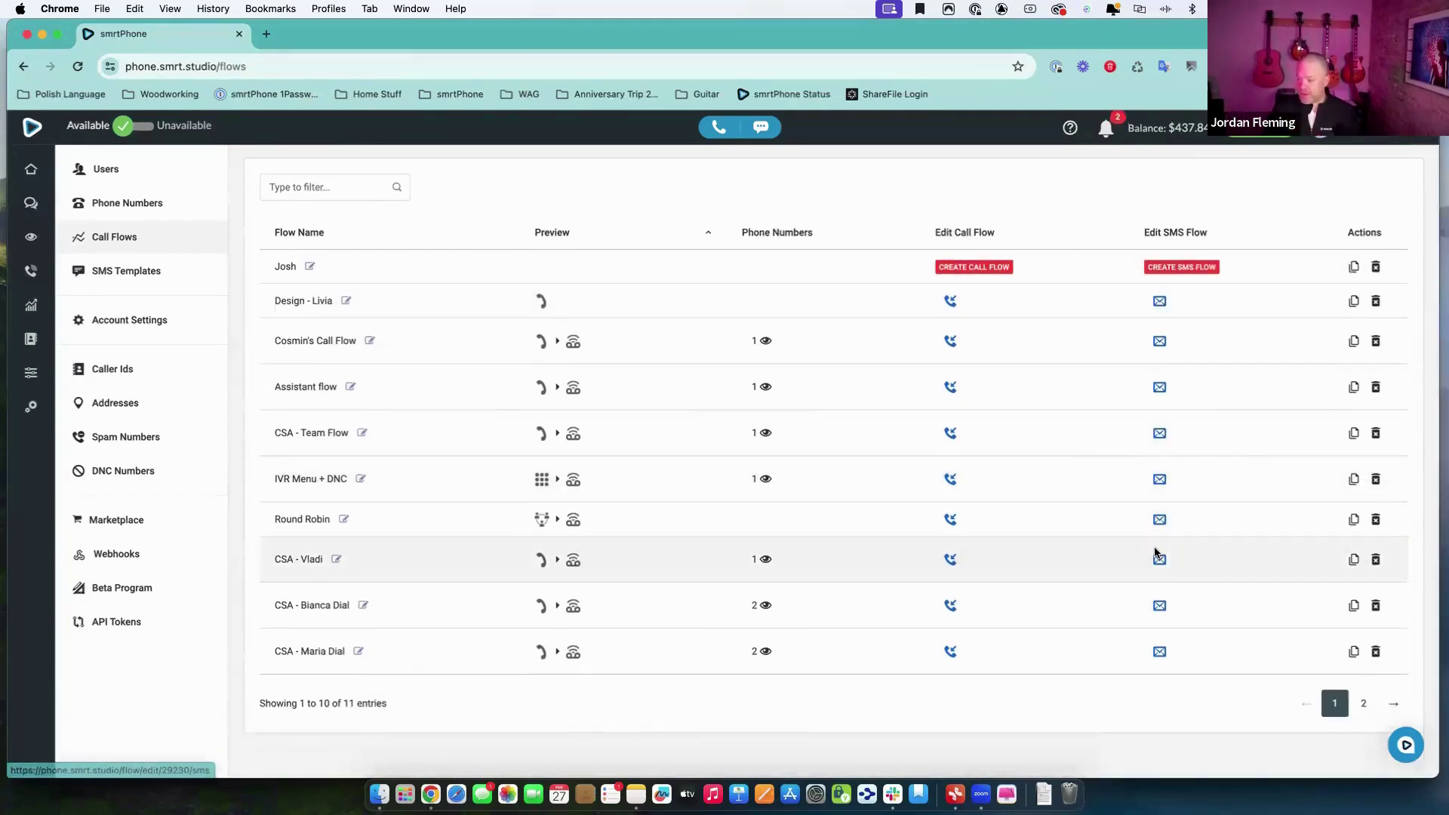
pyautogui.scroll(1, 1155, 555)
pyautogui.scroll(1, 1155, 529)
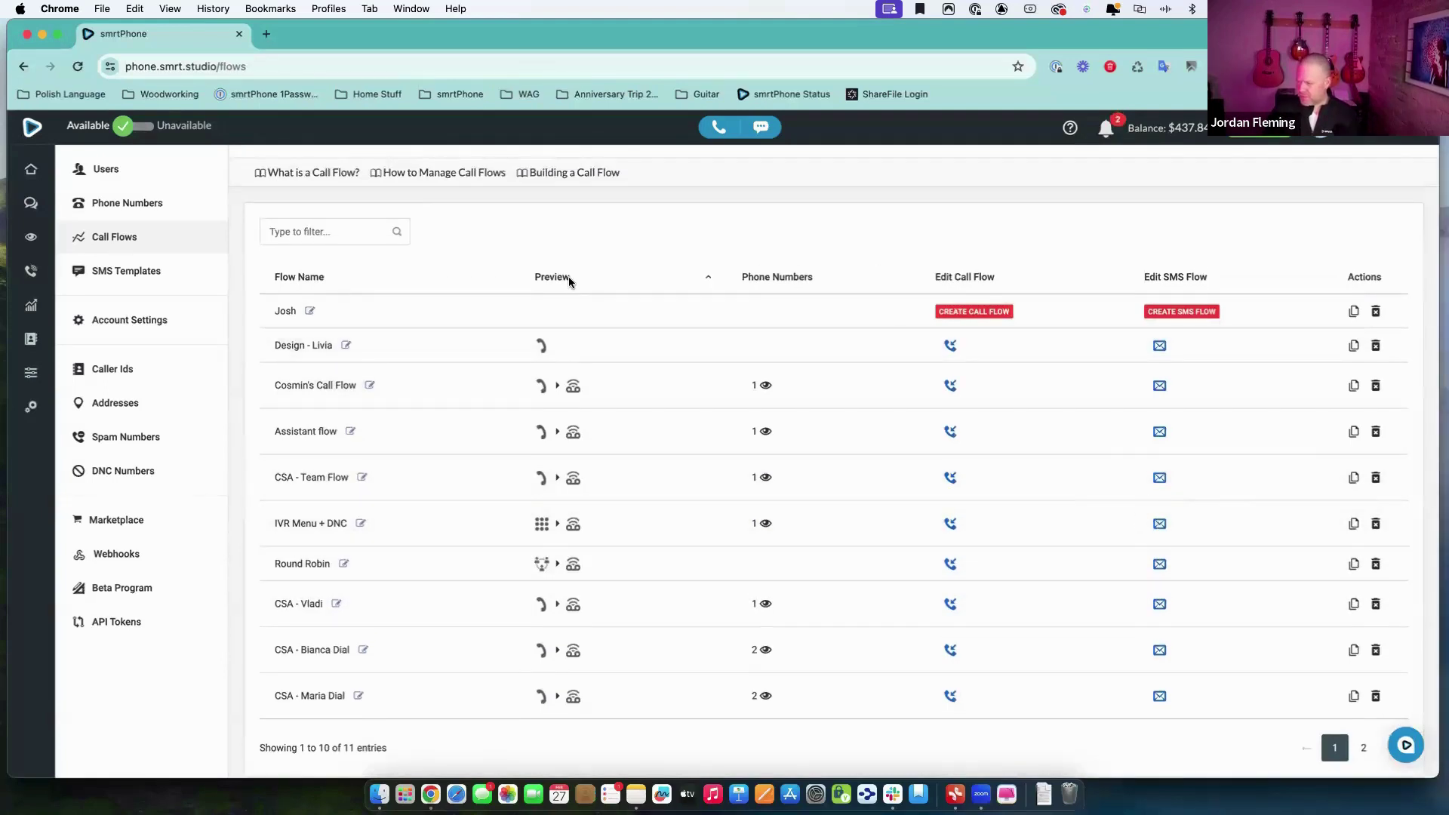
pyautogui.scroll(-1, 570, 282)
pyautogui.scroll(1, 570, 283)
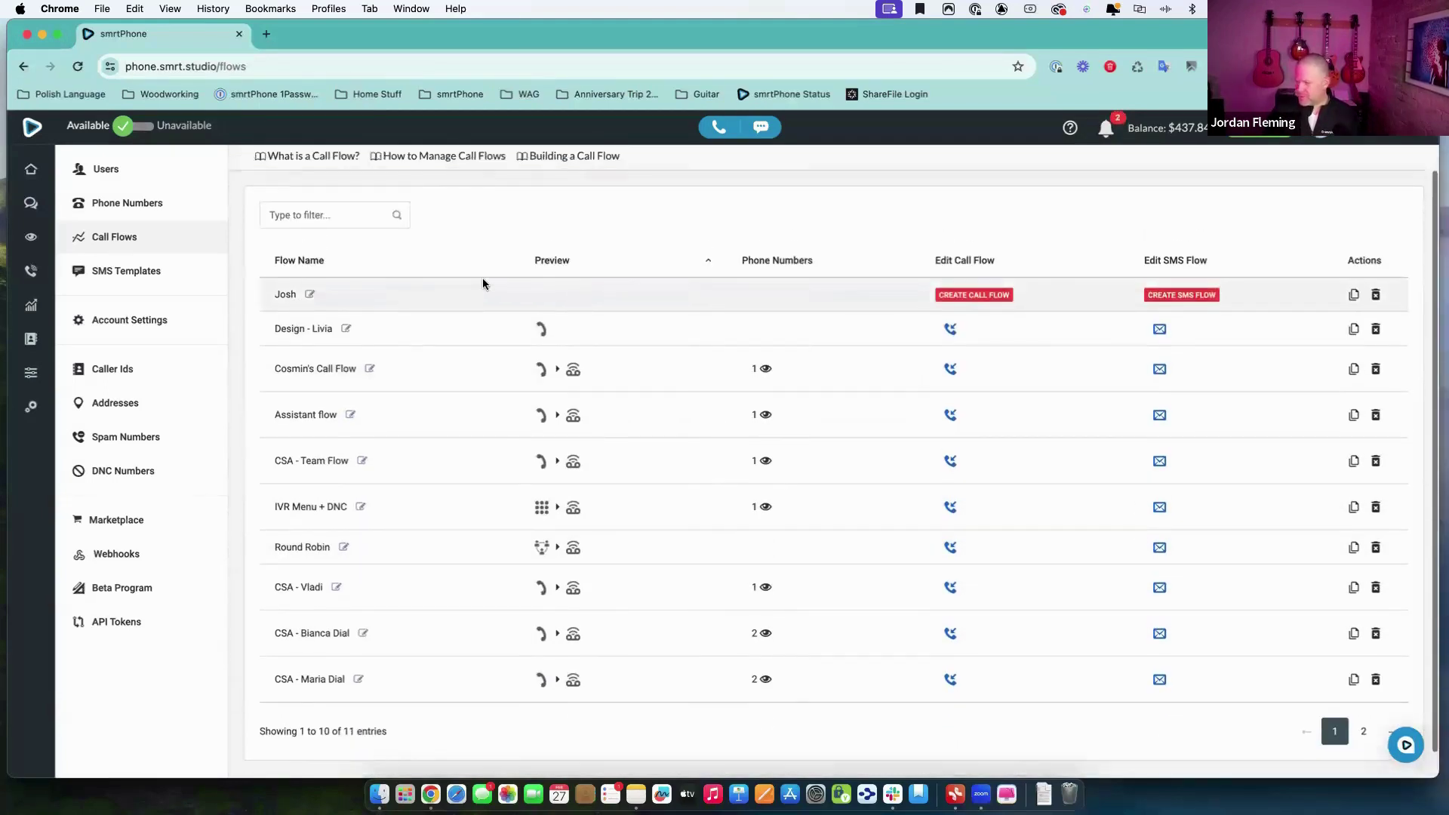
pyautogui.scroll(2, 402, 377)
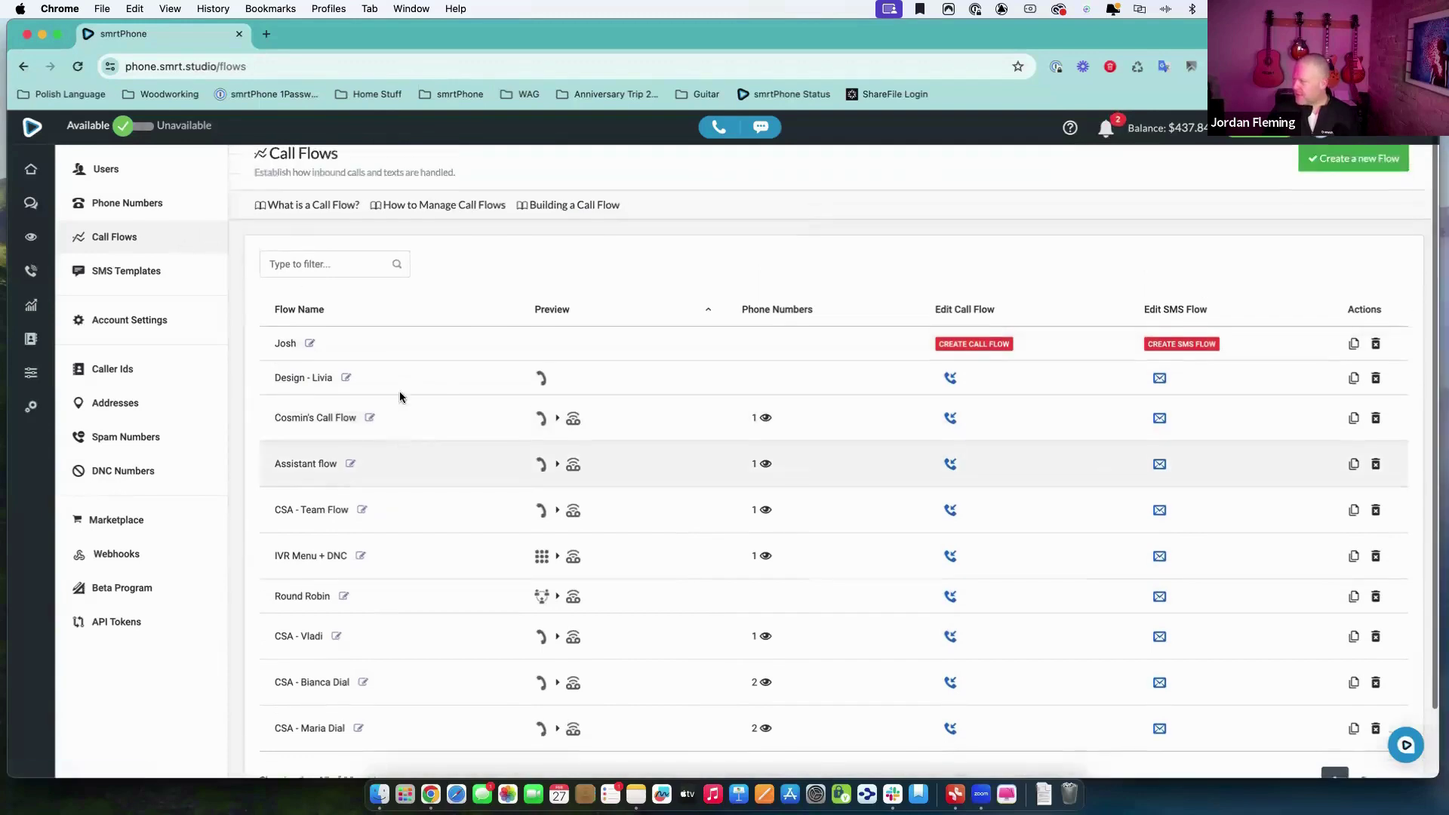
# Create a new flow named Demo.
pyautogui.click(1351, 168)
pyautogui.write('Demo')
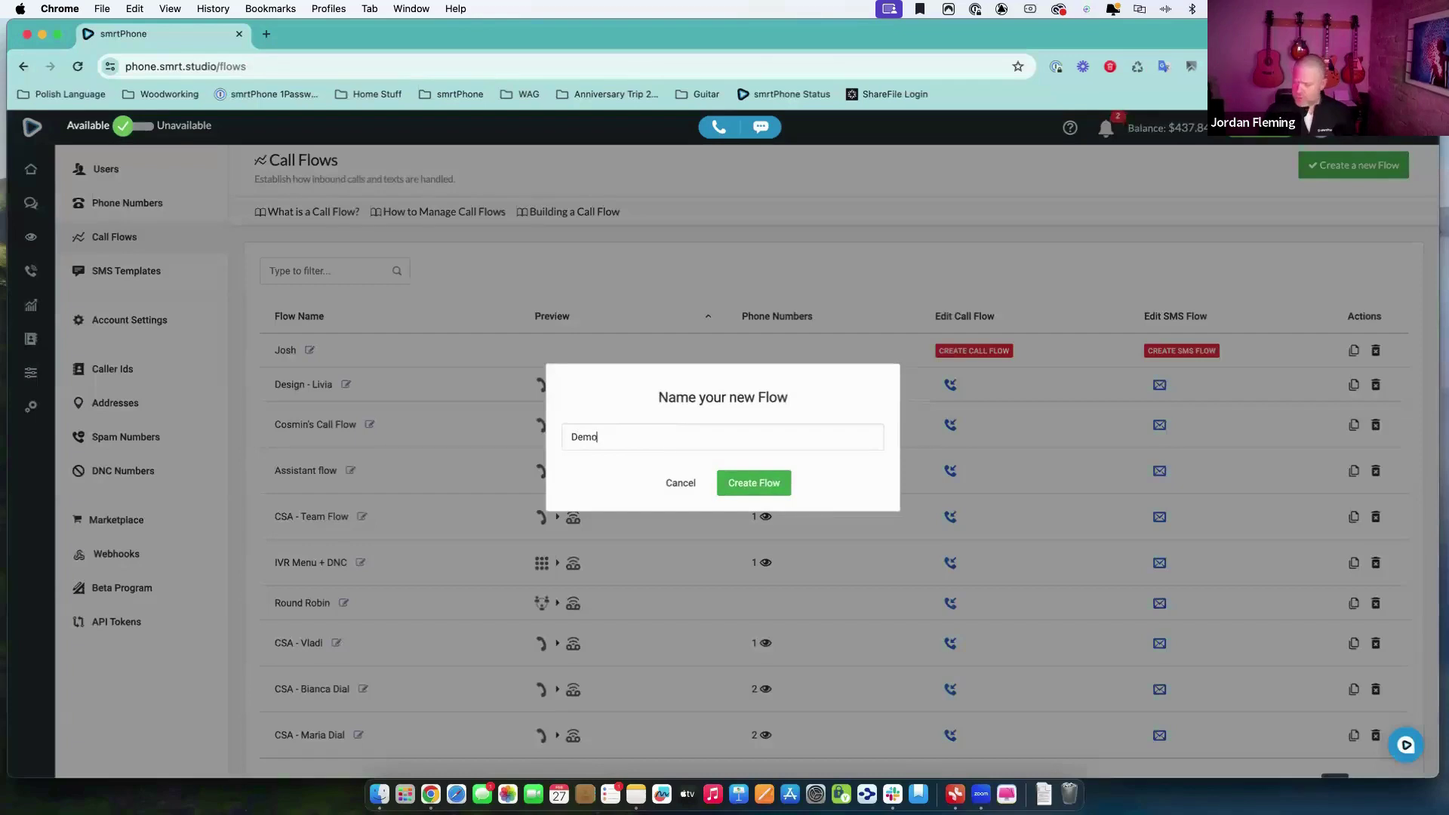
pyautogui.click(731, 487)
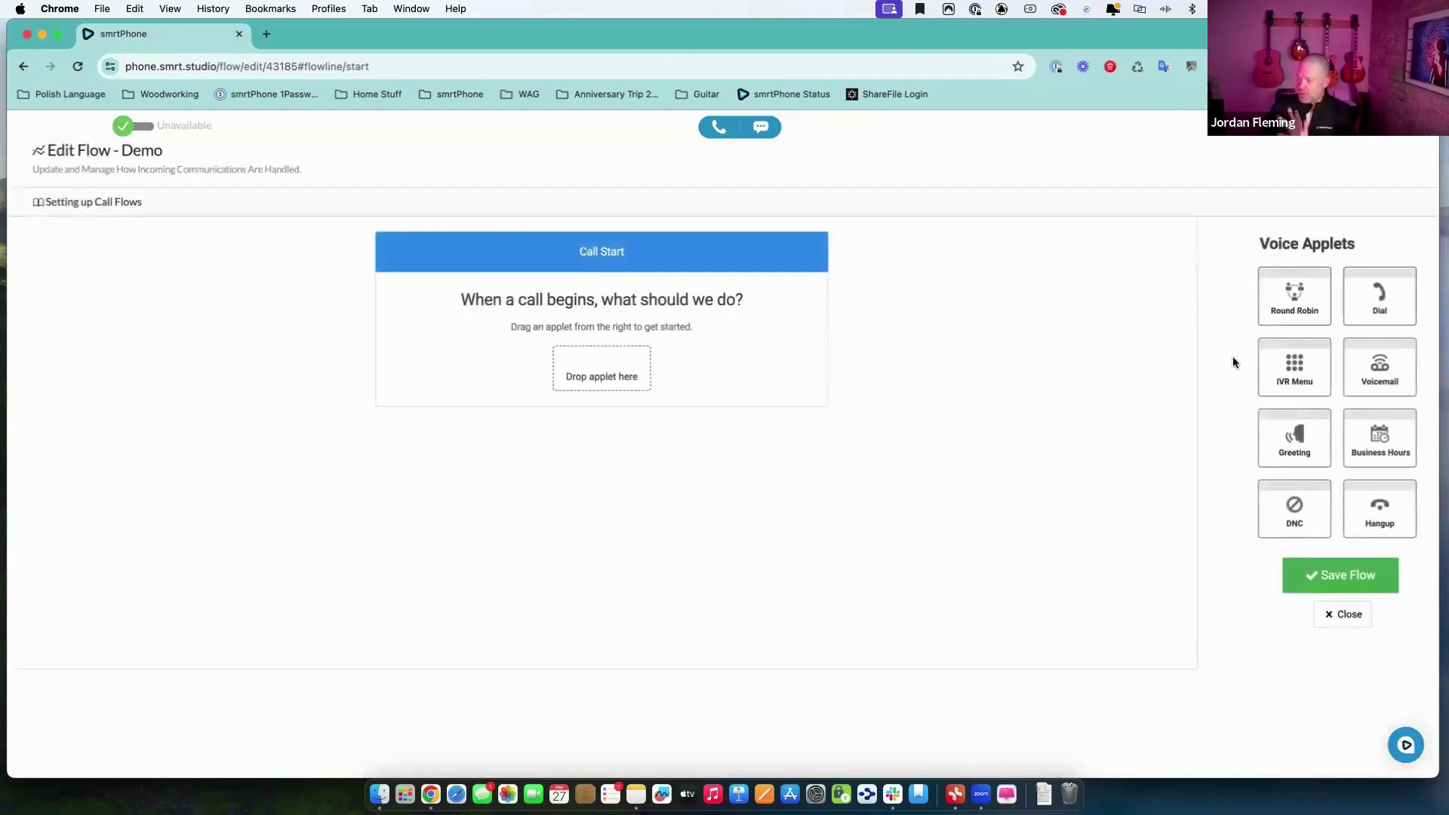
# Close the voice flow editor without adding an applet and start creating the SMS flow for Demo.
pyautogui.click(1346, 615)
pyautogui.scroll(-1, 1199, 667)
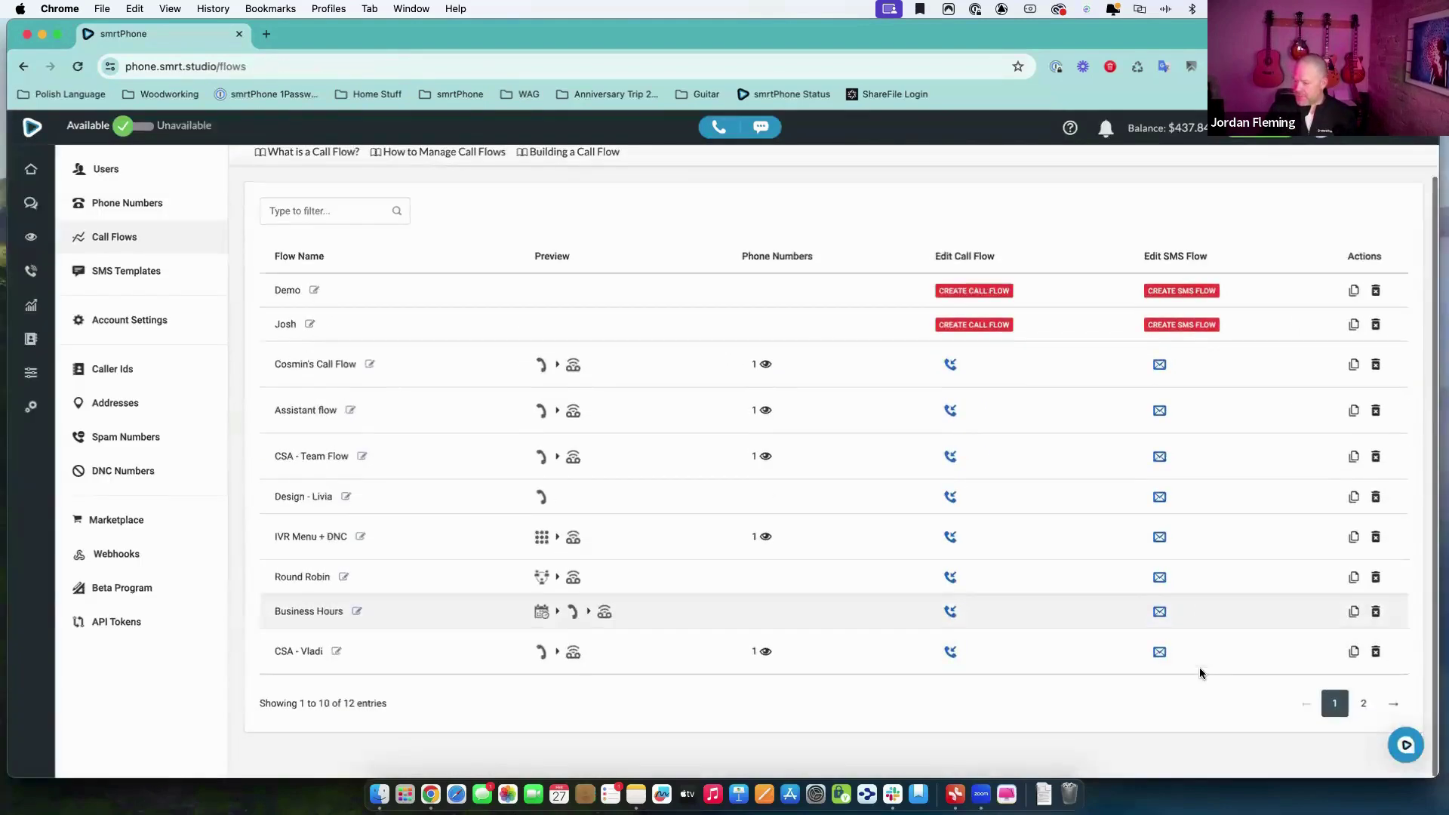
pyautogui.scroll(1, 1163, 604)
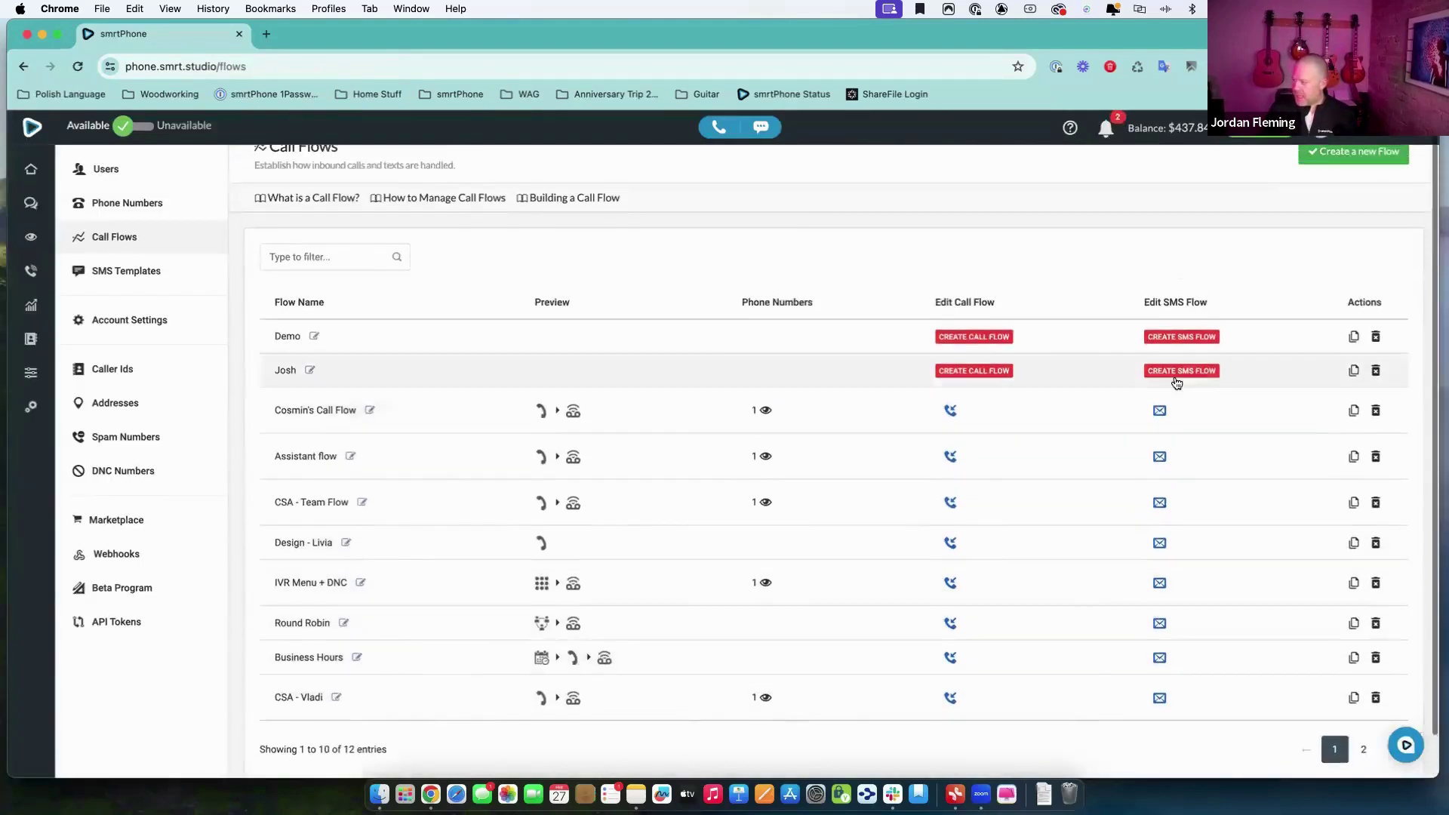
pyautogui.click(1182, 337)
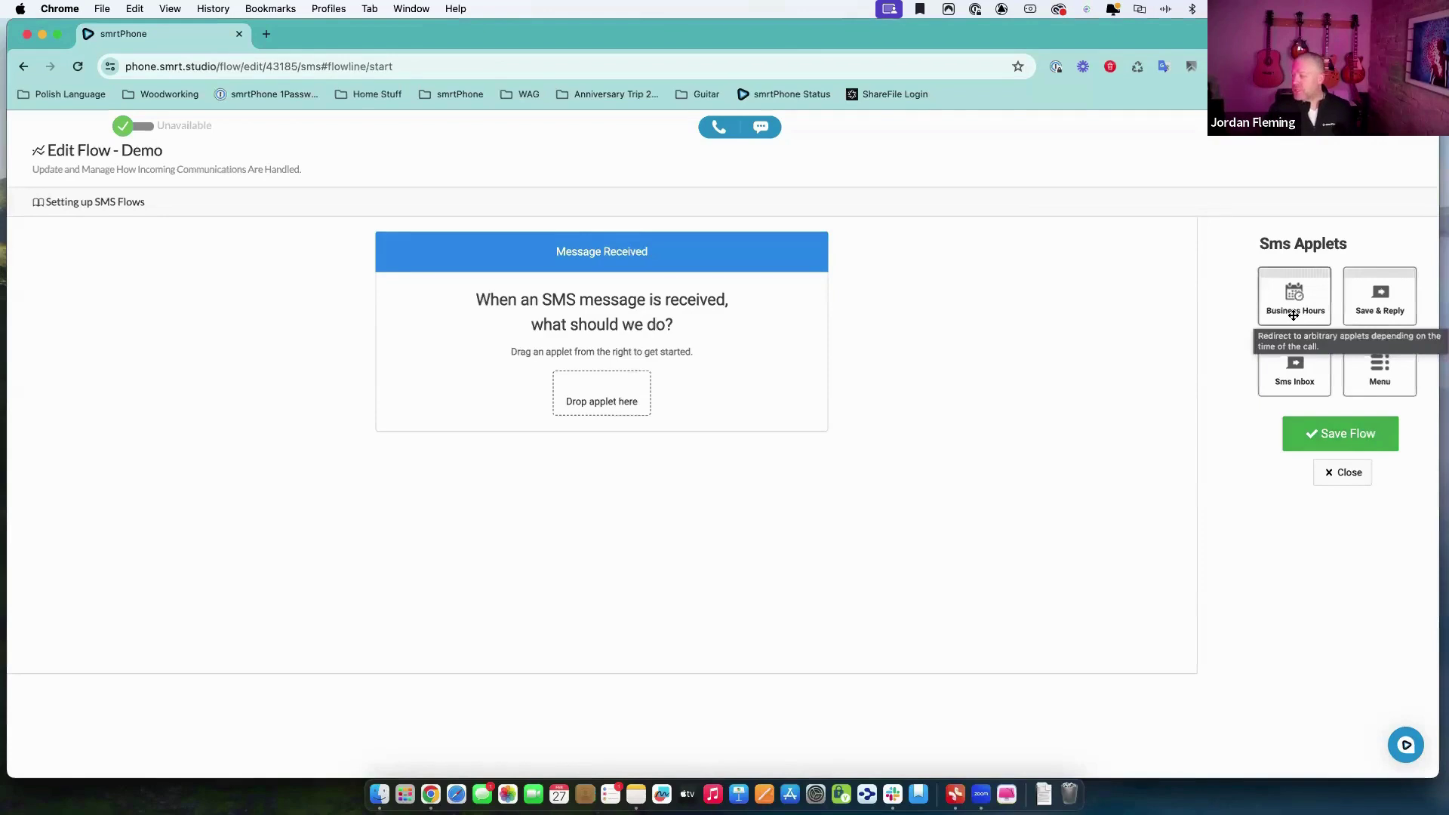
# Add the Business Hours applet as the action for received messages to view its open-hours settings, and remove it.
pyautogui.moveTo(1293, 315); pyautogui.dragTo(633, 407)
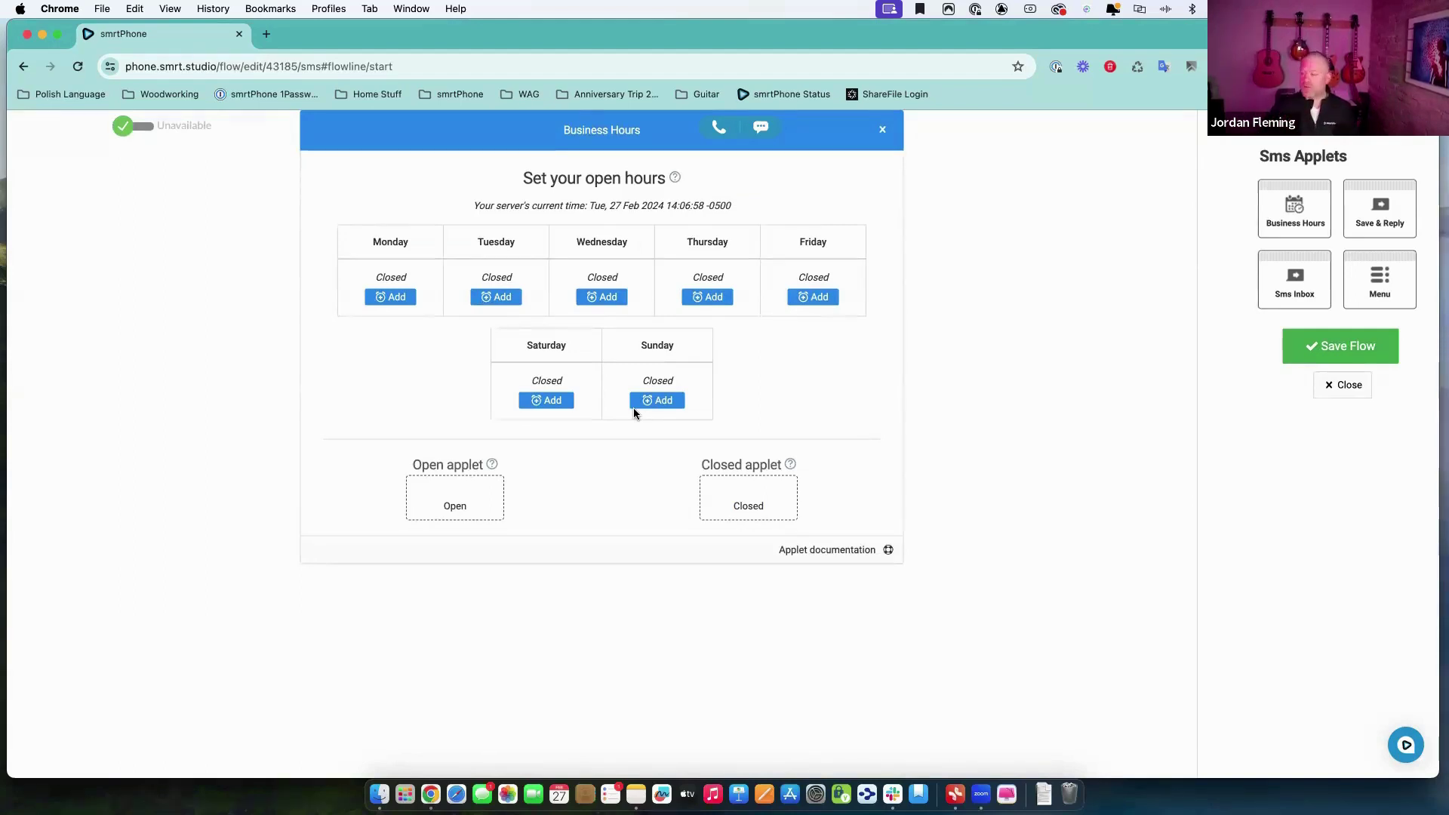
pyautogui.scroll(3, 595, 429)
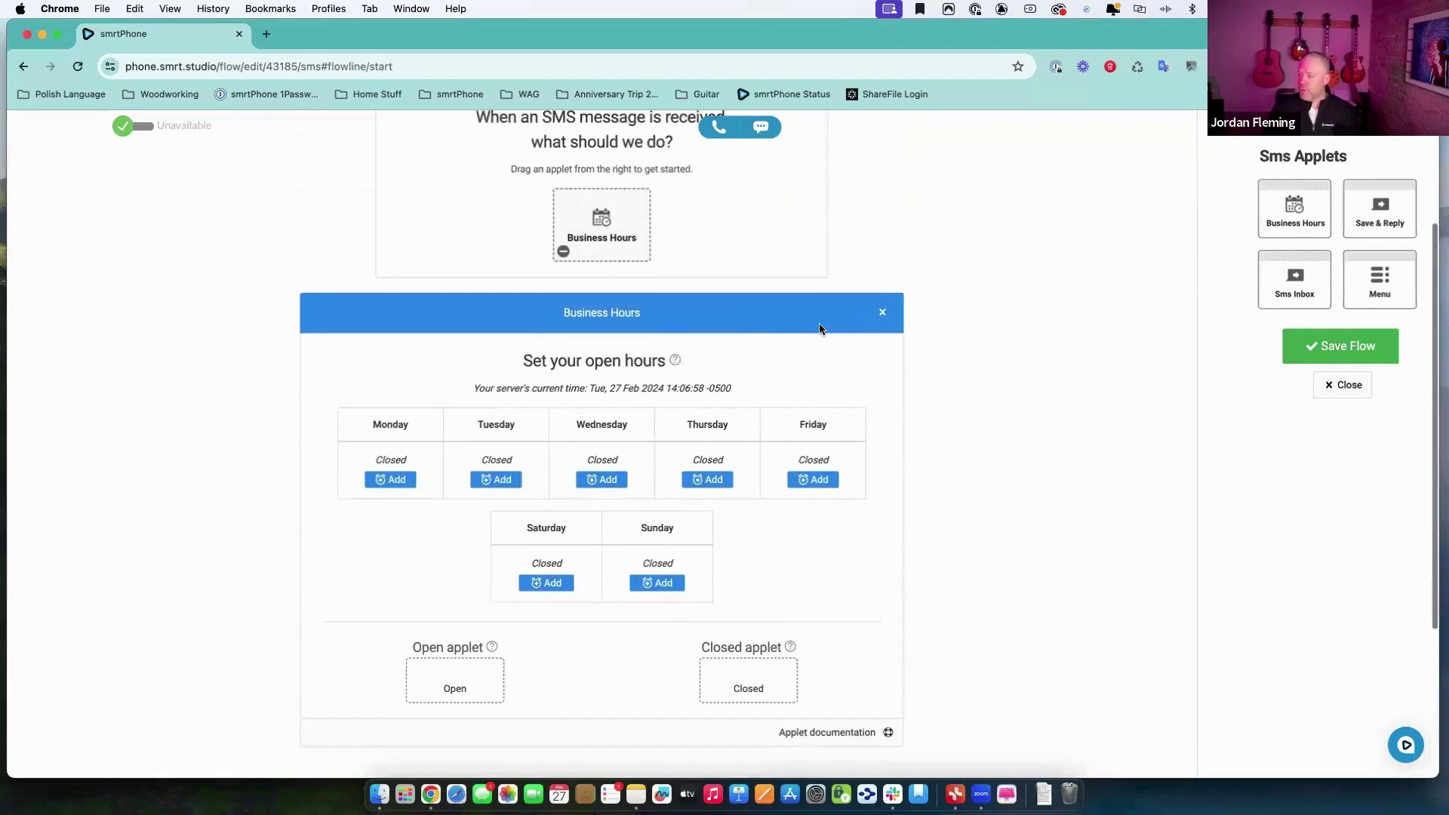
pyautogui.click(882, 313)
pyautogui.click(564, 435)
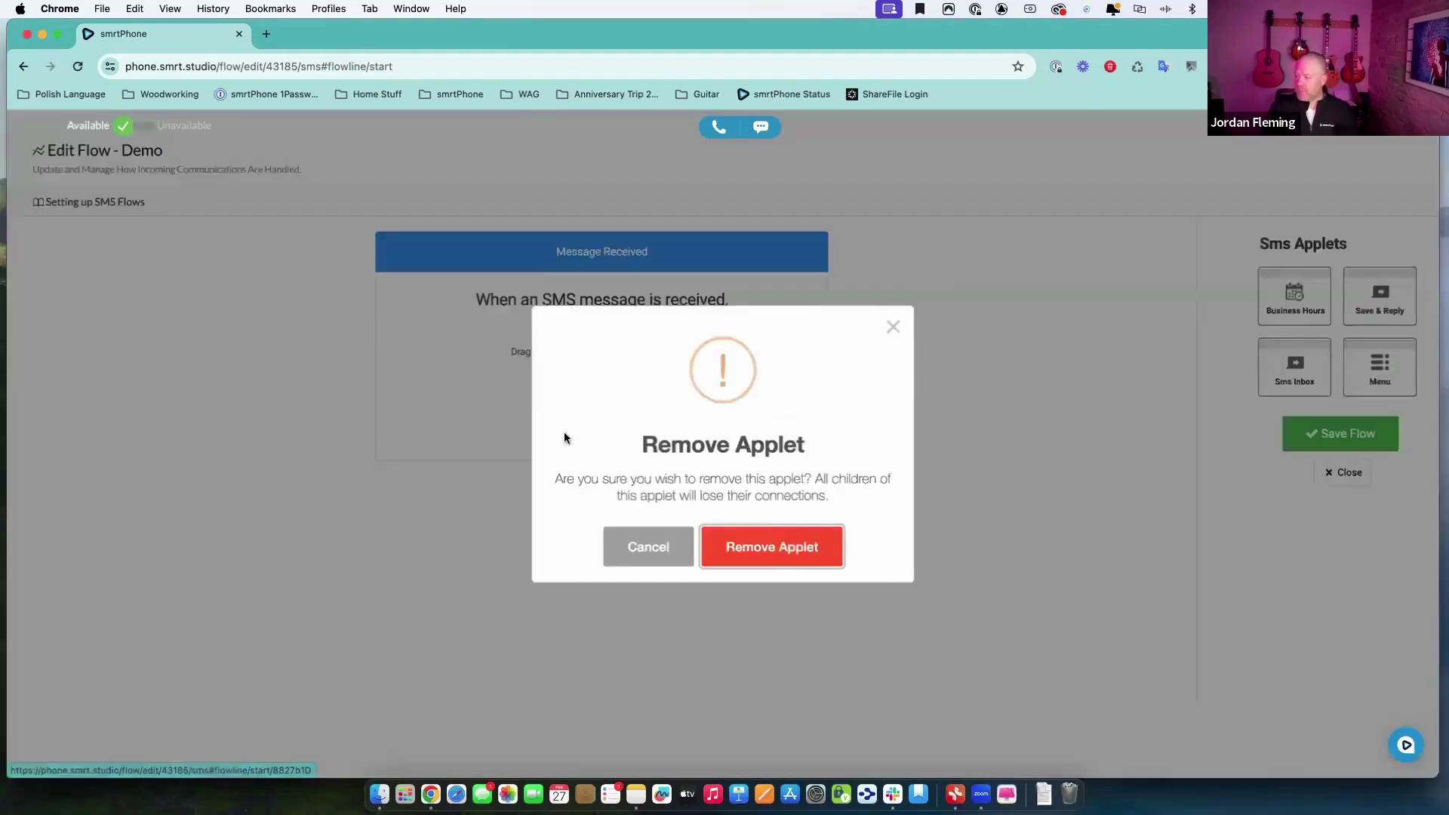
pyautogui.click(770, 545)
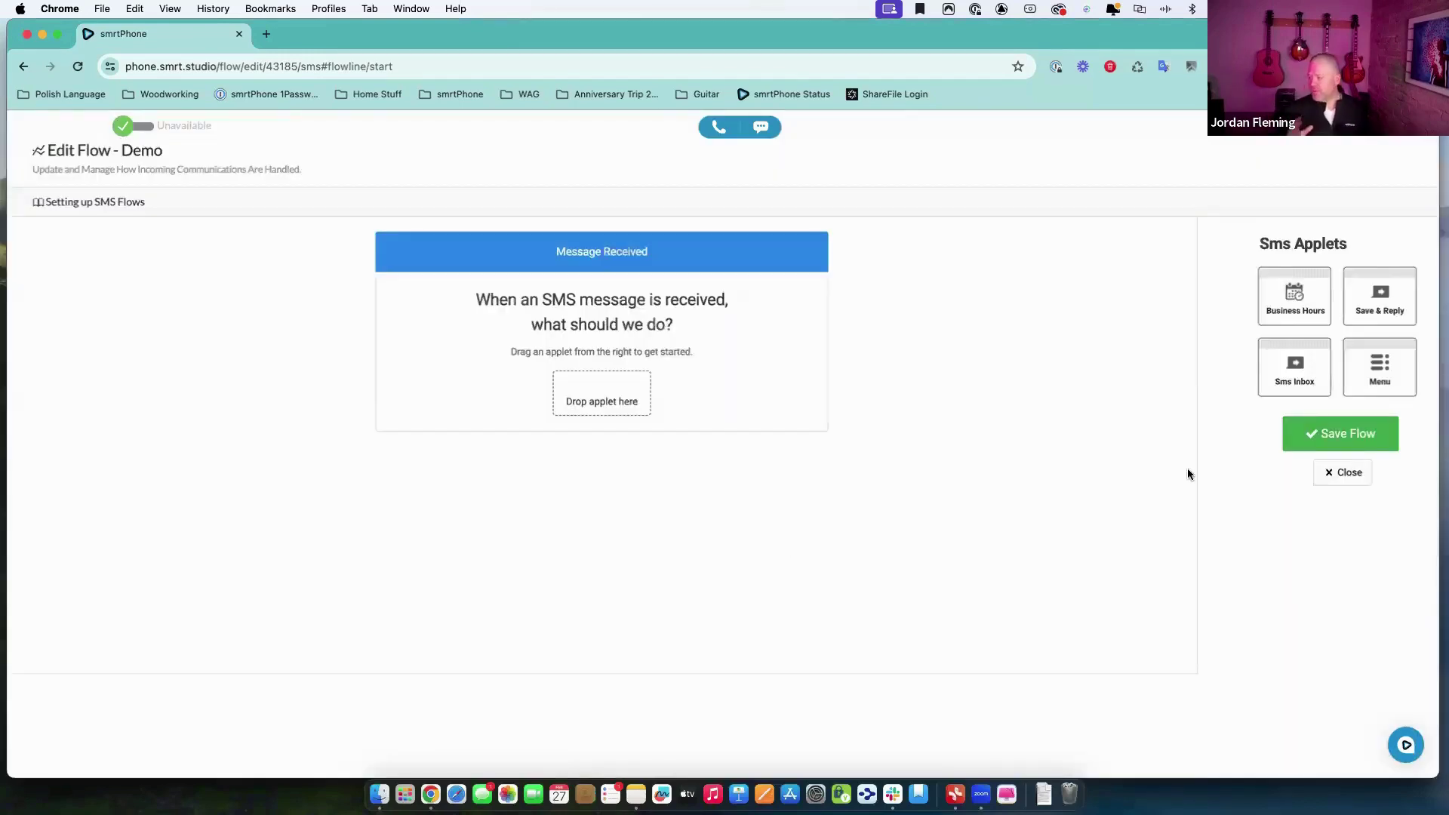
# Add the Sms Inbox applet as the action for received messages, with a Team owner and CSA Team as the inbox.
pyautogui.moveTo(1295, 368); pyautogui.dragTo(597, 427)
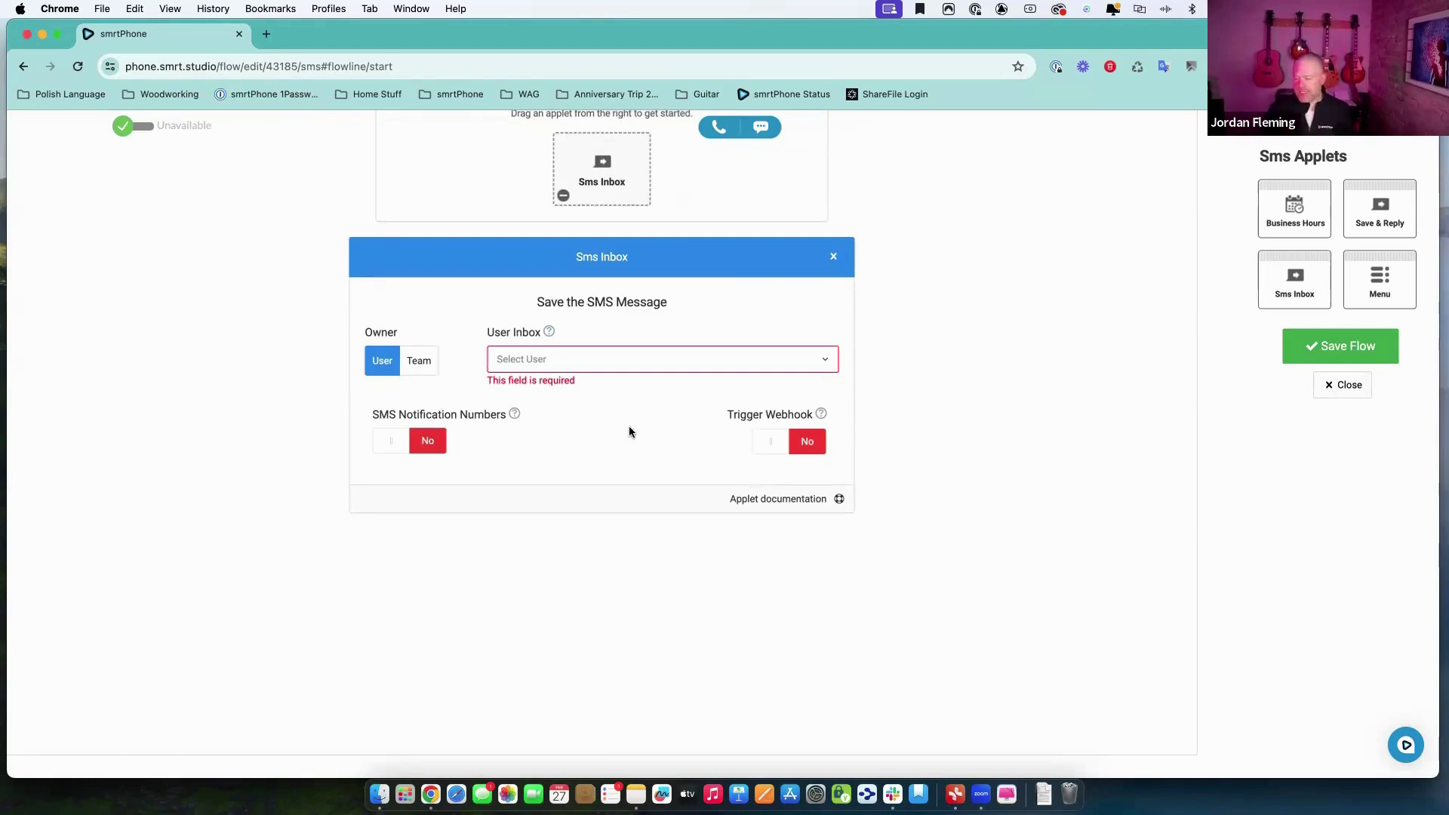
pyautogui.click(587, 369)
pyautogui.scroll(-1, 576, 545)
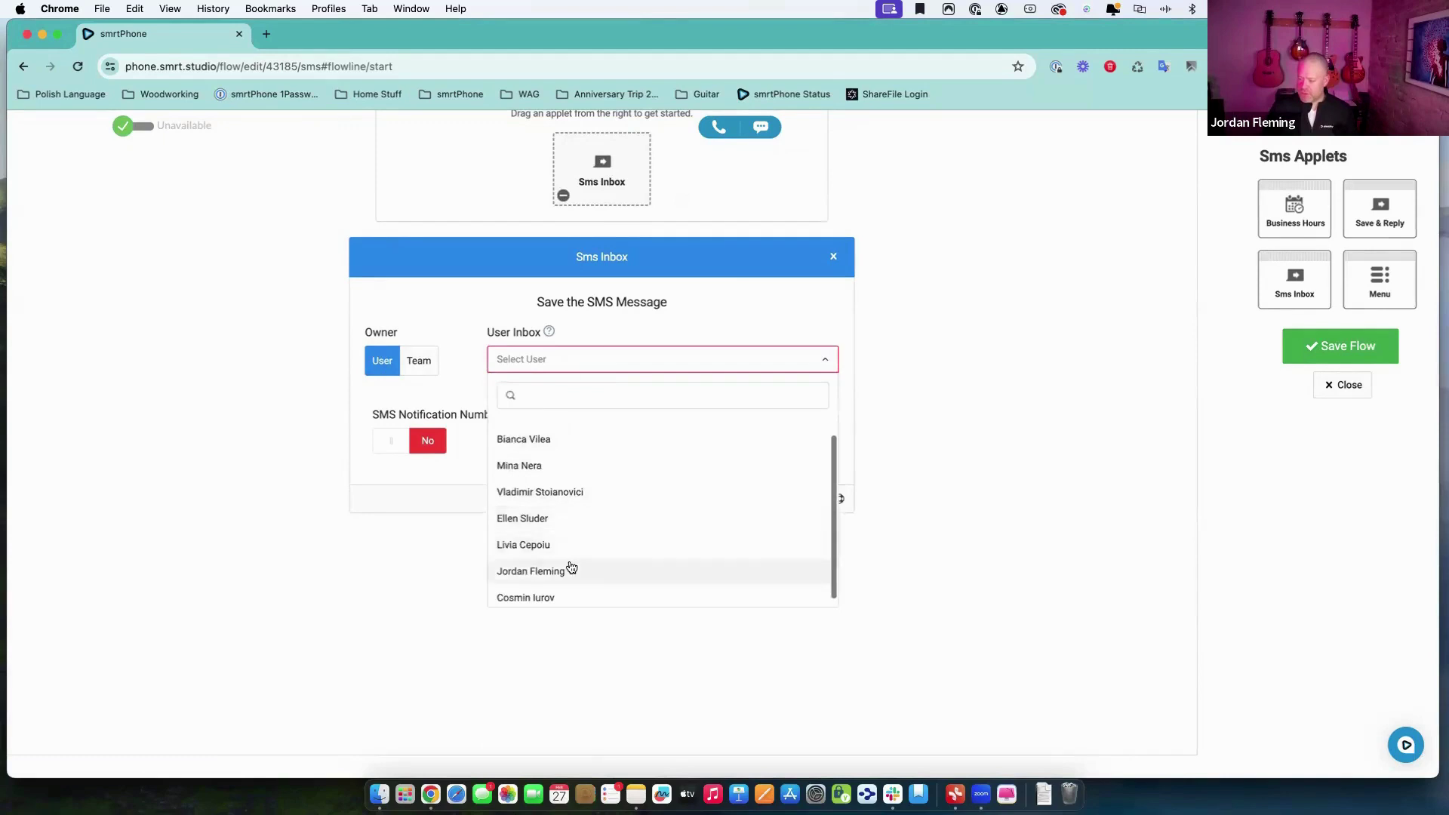
pyautogui.click(435, 362)
pyautogui.click(531, 370)
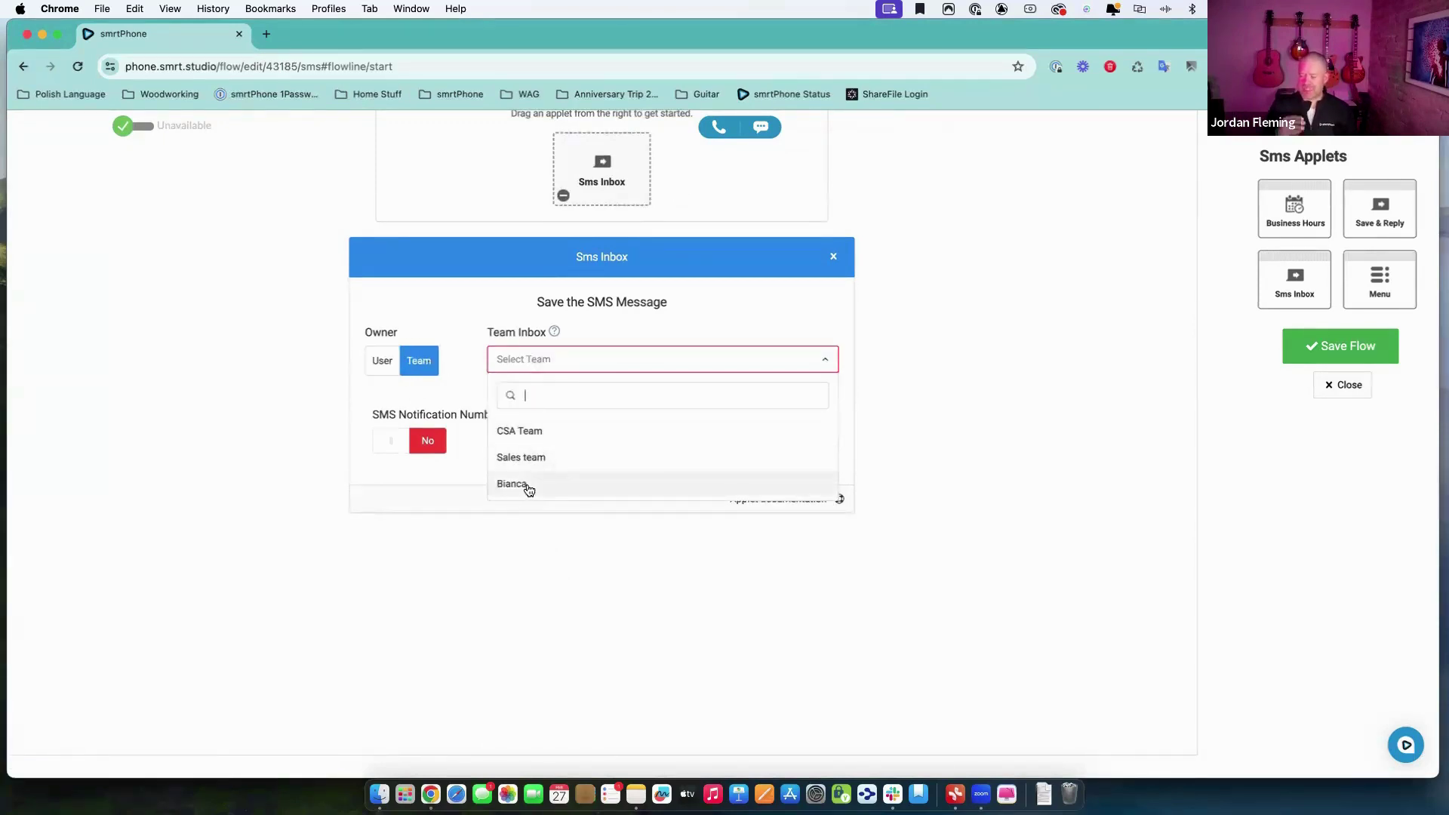
pyautogui.click(526, 431)
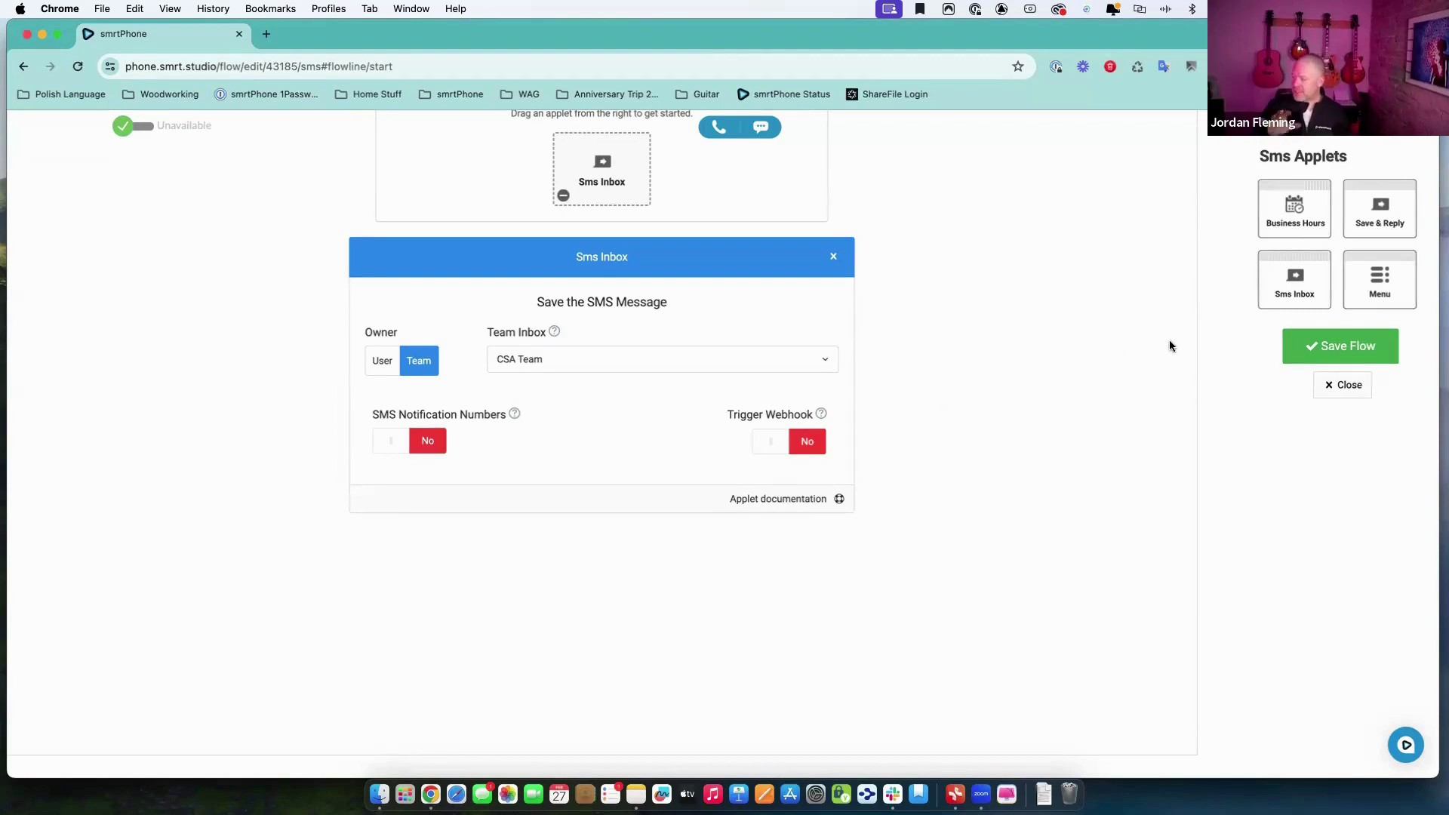
# Save the Demo SMS flow and close its editor.
pyautogui.click(1340, 368)
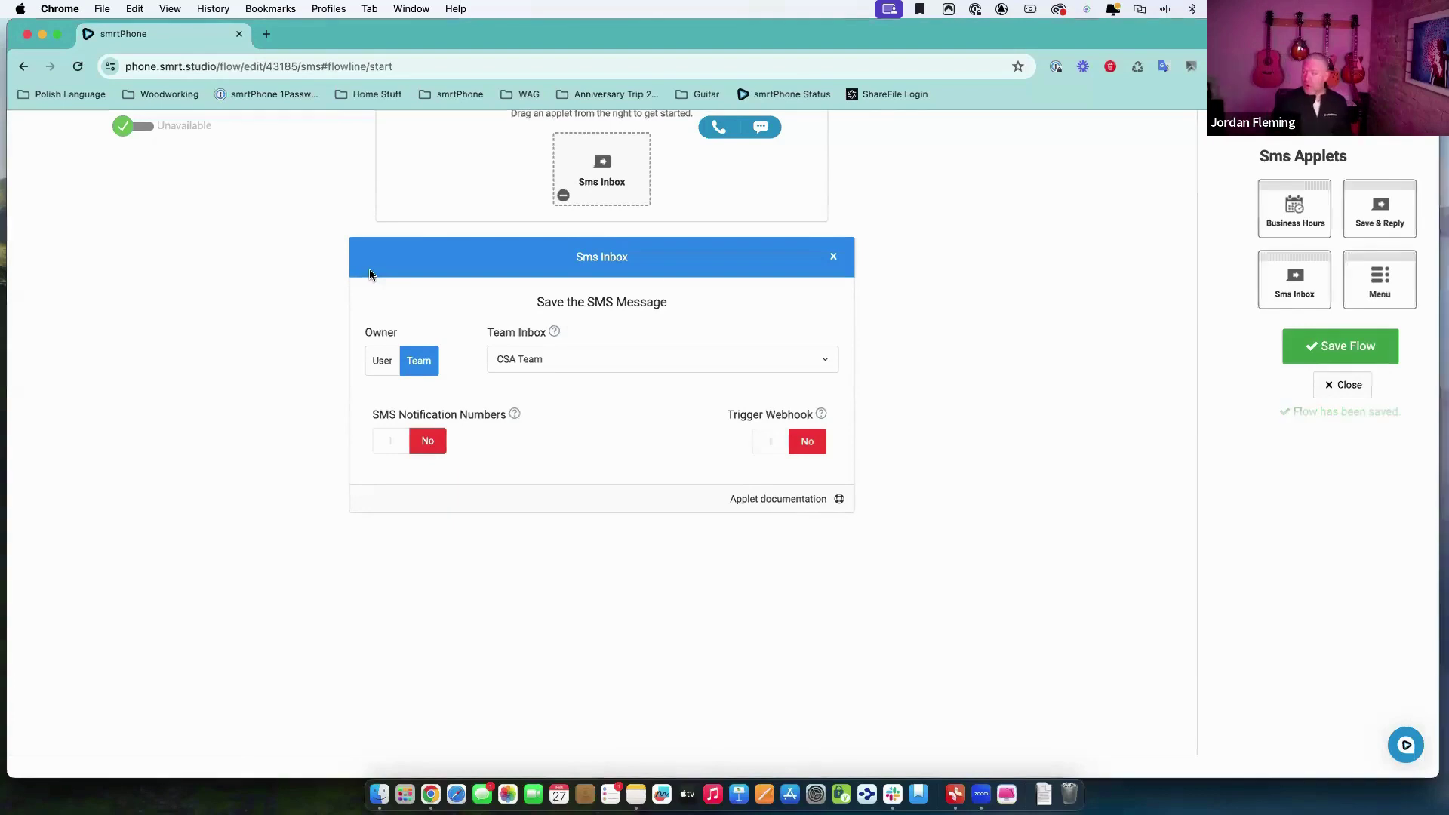
pyautogui.click(1343, 385)
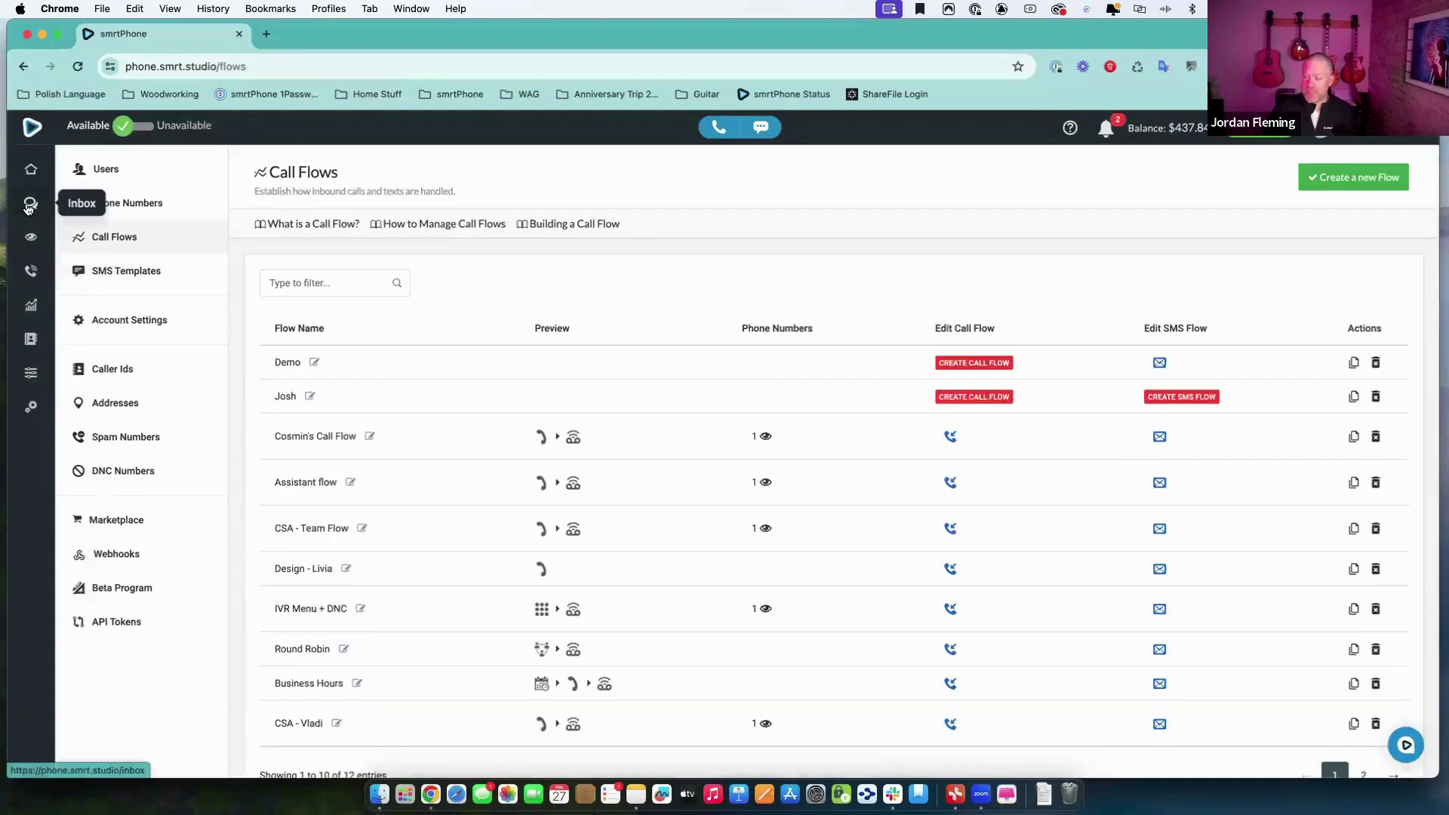
# Open the inbox of text messages and voicemails.
pyautogui.click(28, 208)
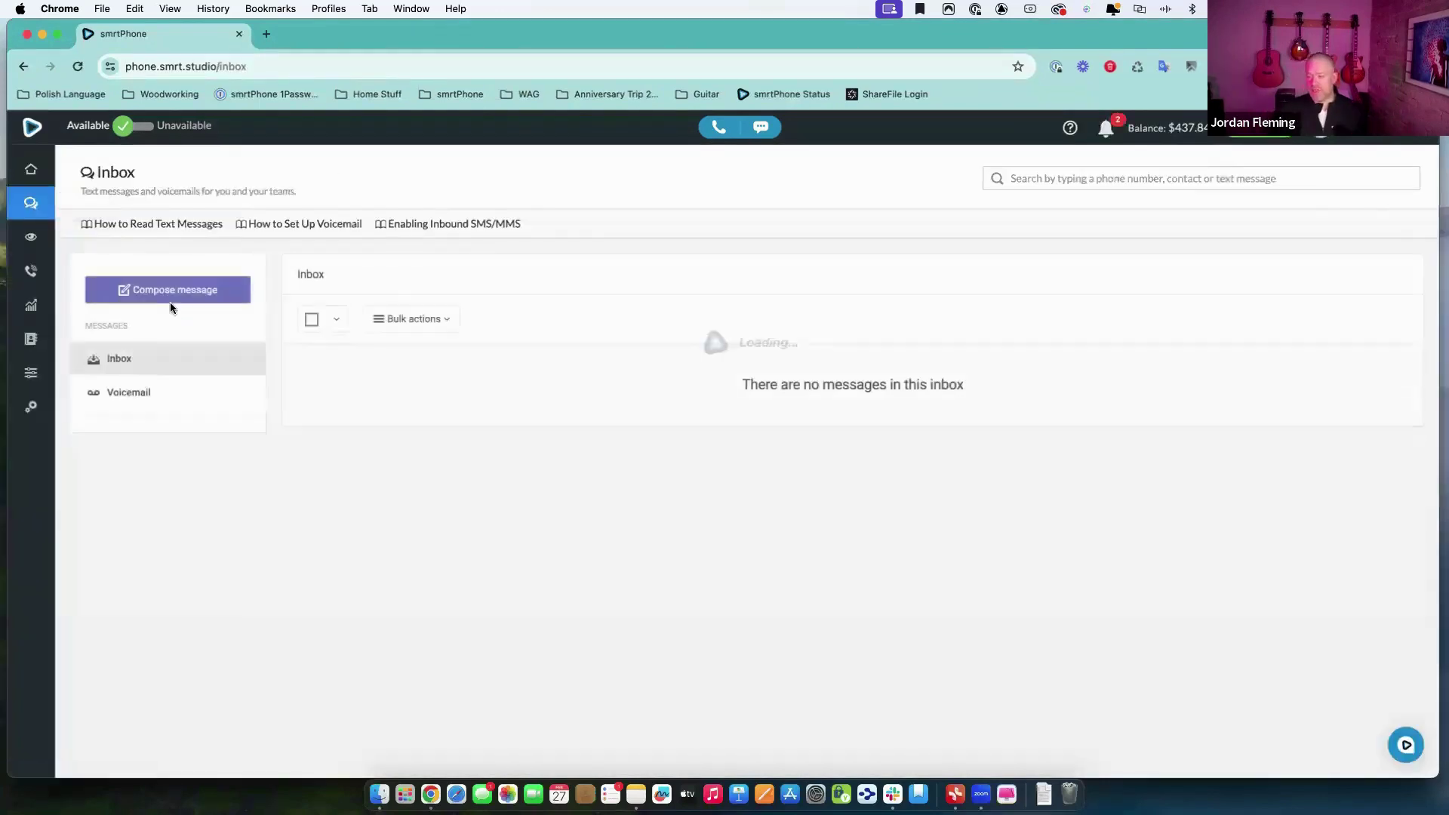